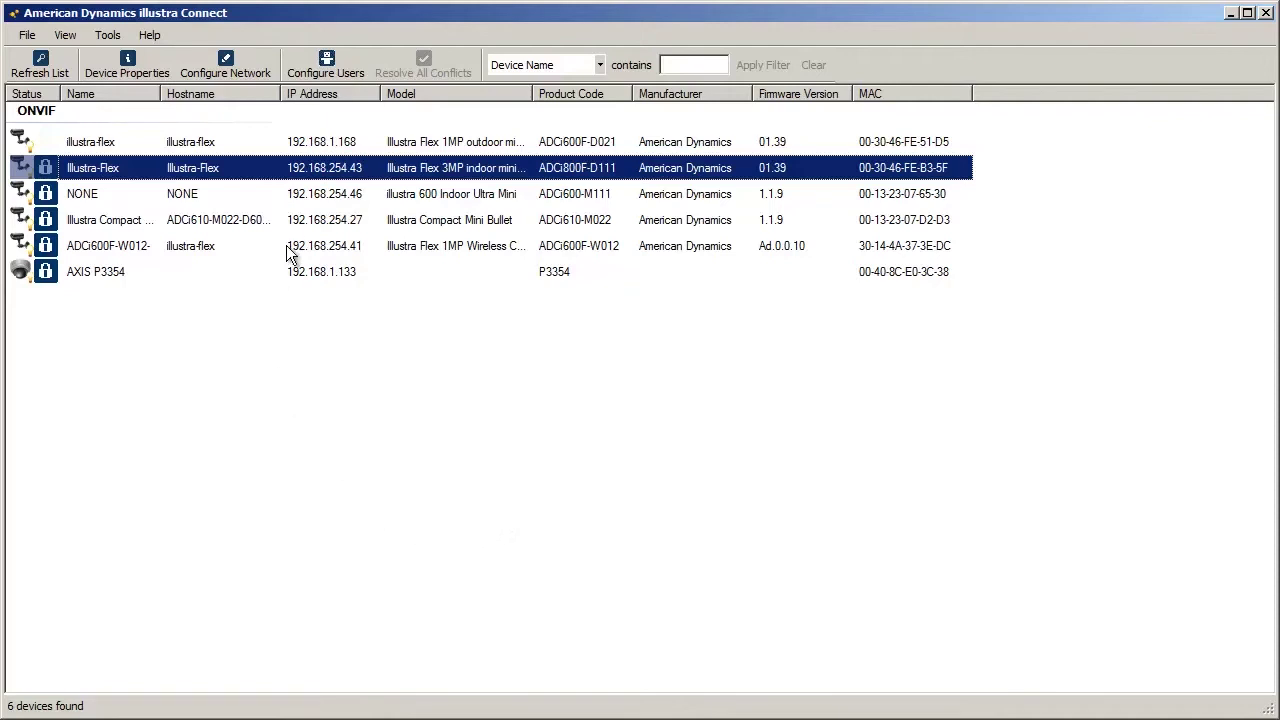
Step: View the device properties of the illustra-flex outdoor mini-dome camera and close them
{"action": "left_click", "coordinate": [201, 143]}
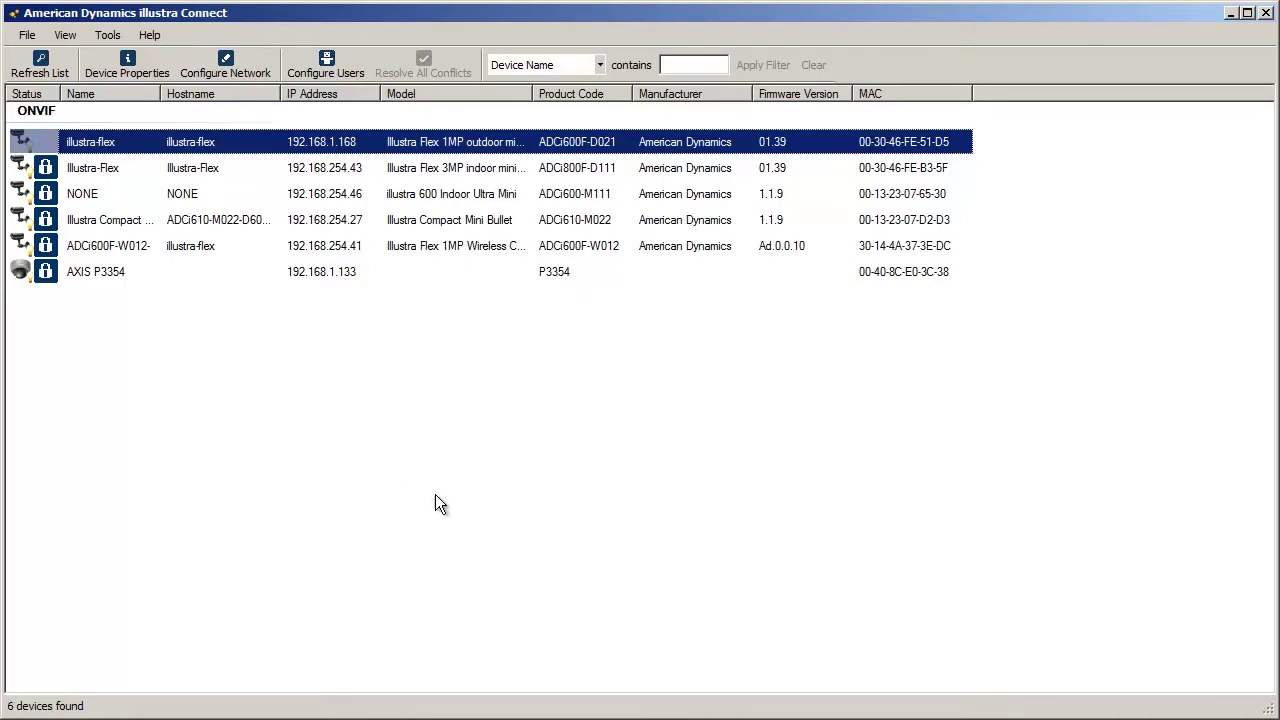
{"action": "key", "text": "Return"}
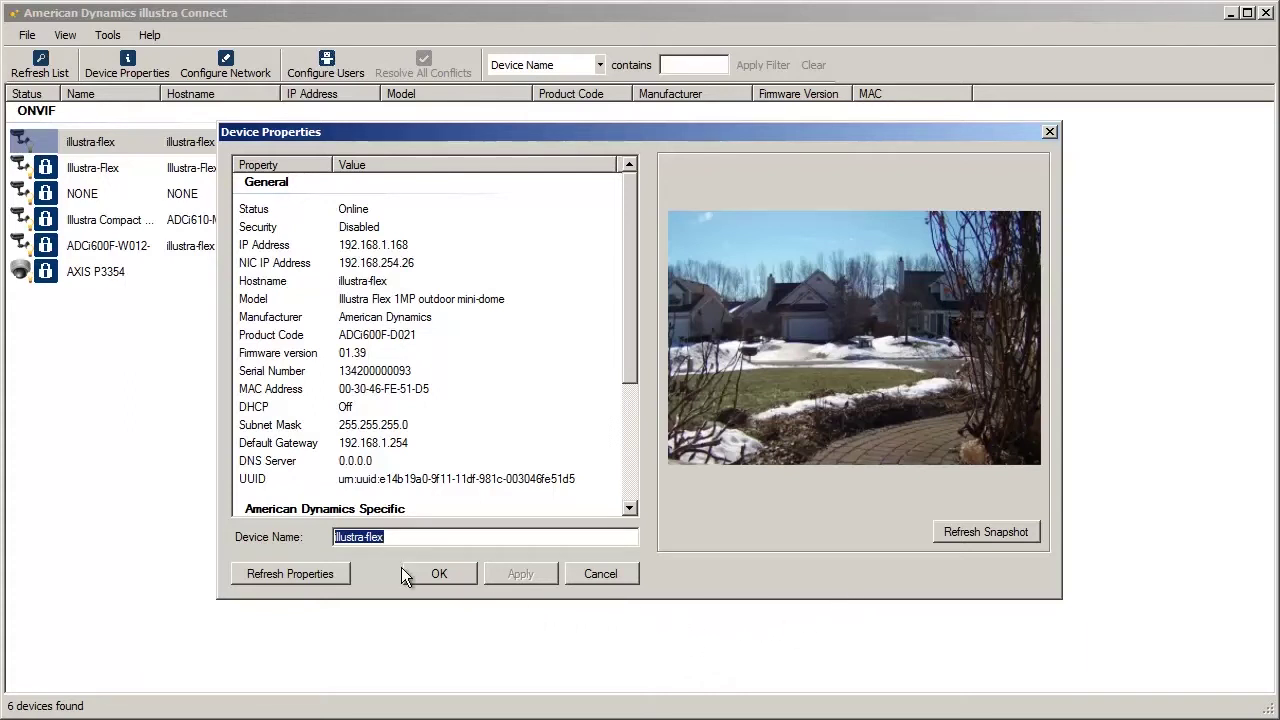
{"action": "left_click", "coordinate": [439, 573]}
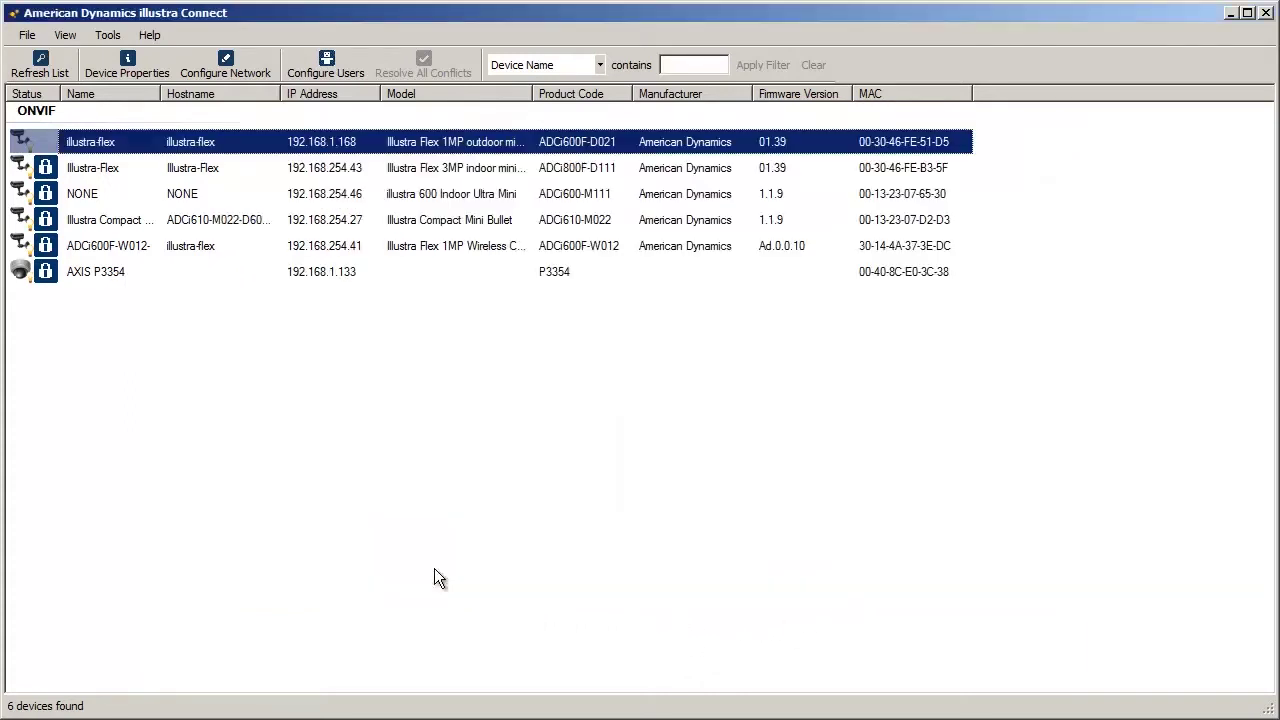
Step: Configure the network of the illustra-flex outdoor mini-dome camera to use DHCP
{"action": "right_click", "coordinate": [314, 144]}
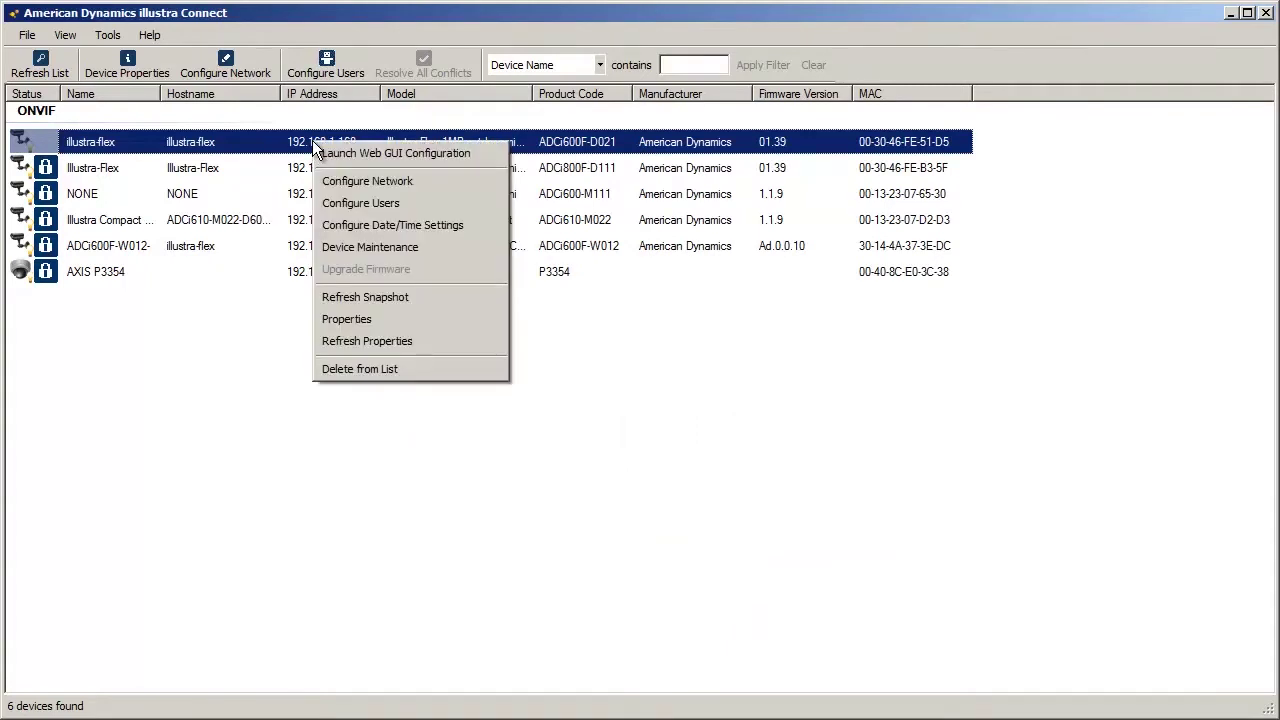
{"action": "left_click", "coordinate": [353, 183]}
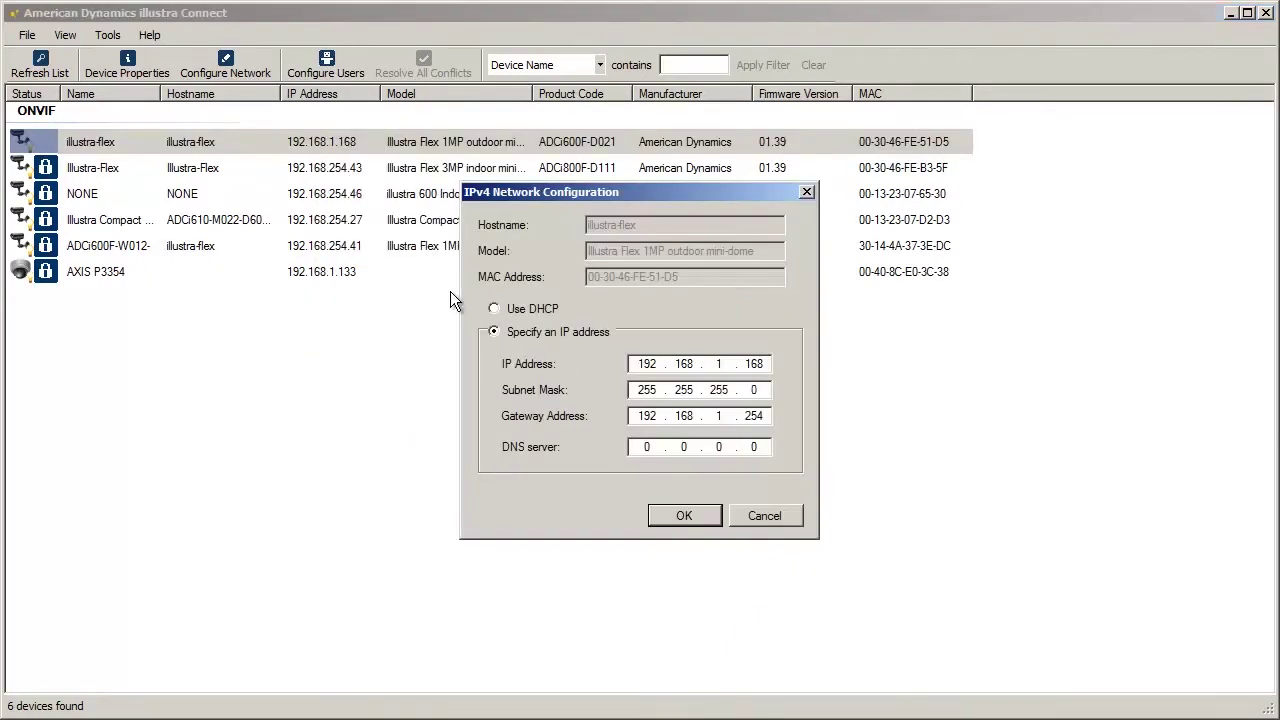
{"action": "left_click", "coordinate": [494, 310]}
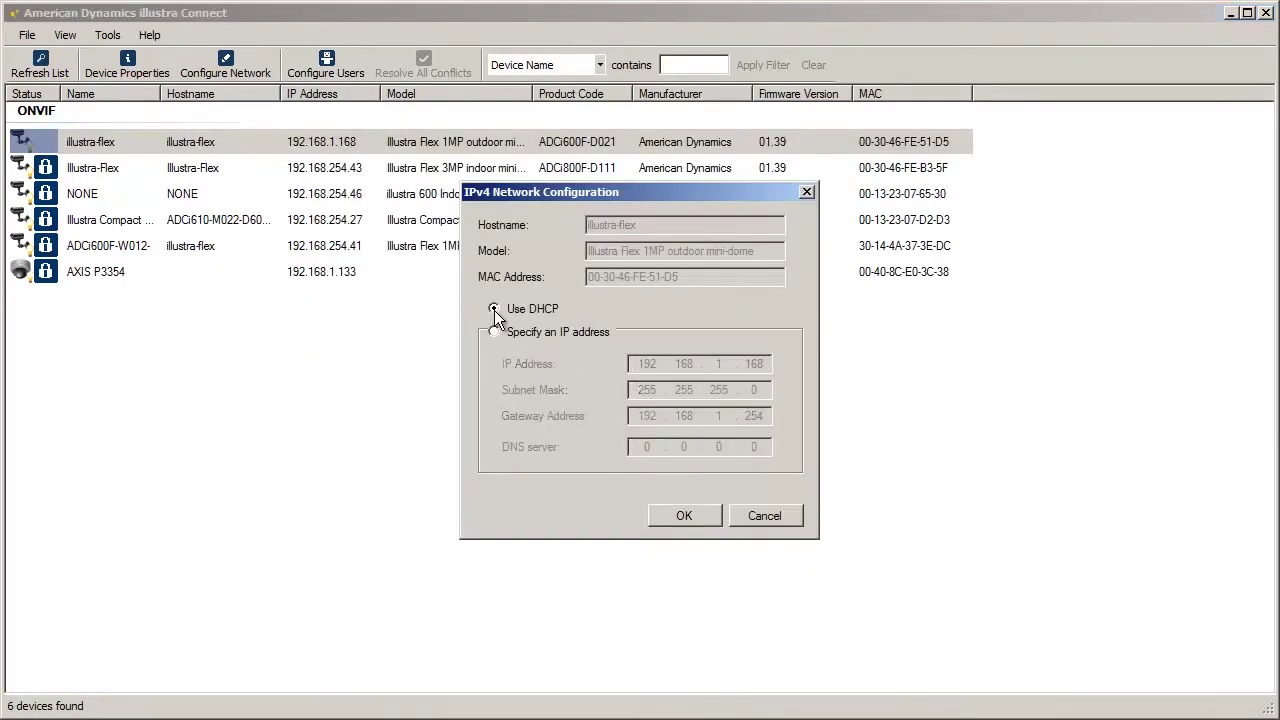
{"action": "left_click", "coordinate": [694, 515]}
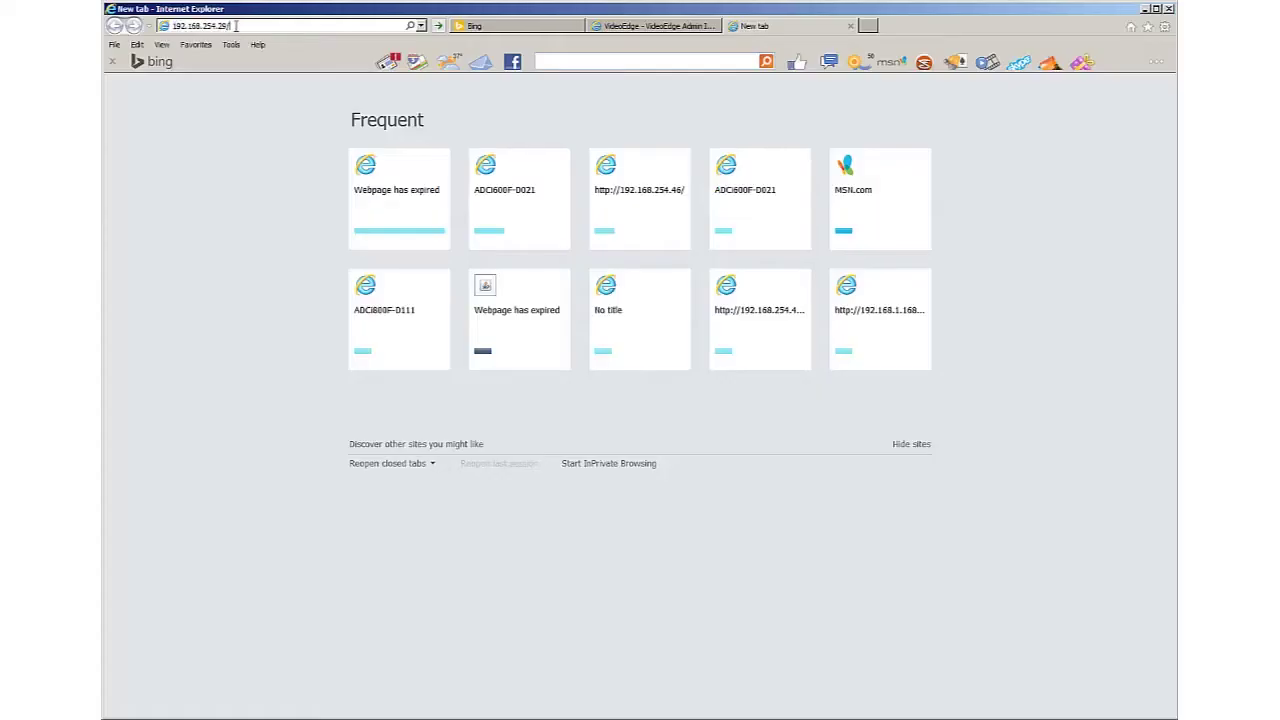
Step: Switch to Internet Explorer and open the camera's web interface at 192.168.254.29
{"action": "left_click", "coordinate": [235, 26]}
{"action": "key", "text": "BackSpace"}
{"action": "key", "text": "BackSpace"}
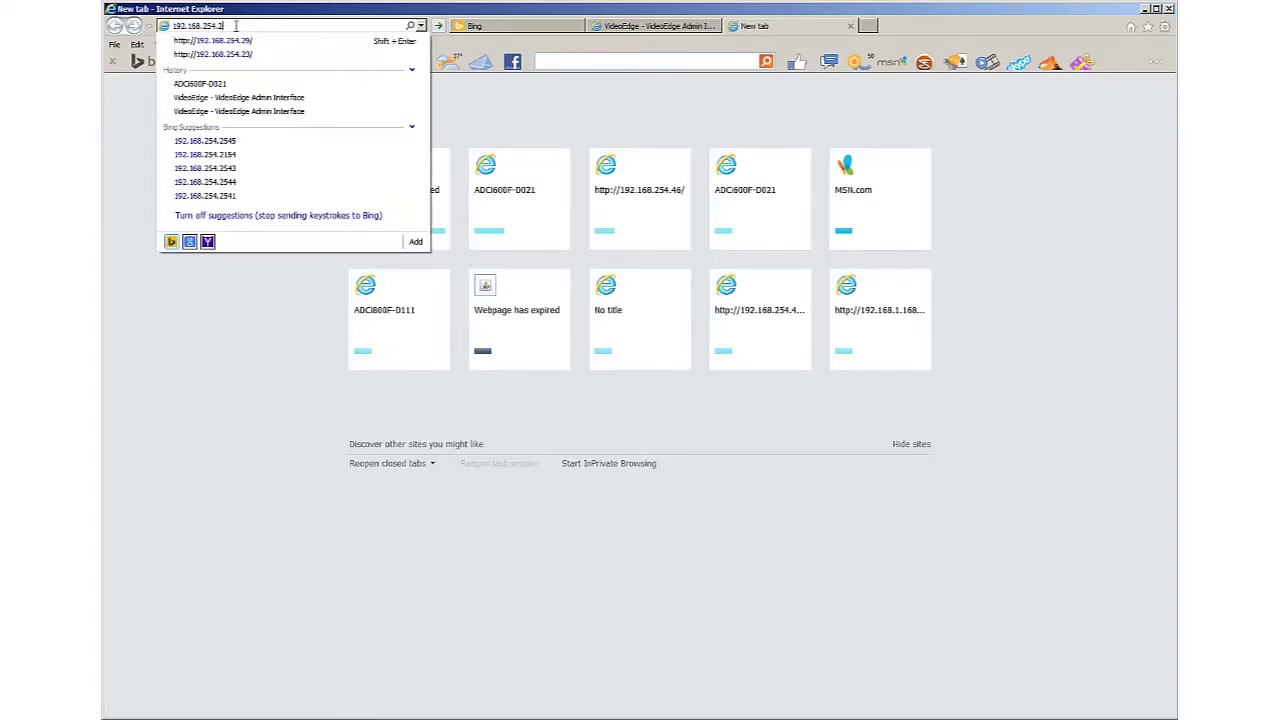
{"action": "type", "text": "9/"}
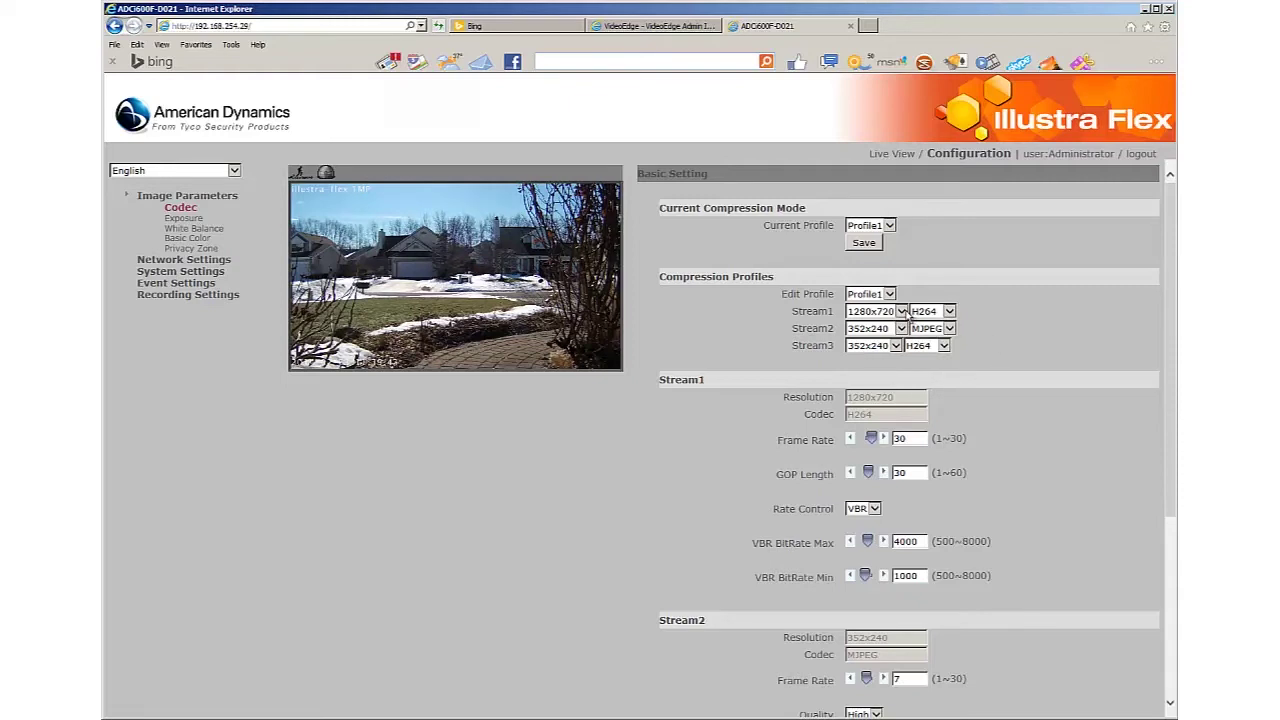
Step: Check the available resolution options for Stream1 and Stream2 in the compression profile
{"action": "left_click", "coordinate": [902, 312]}
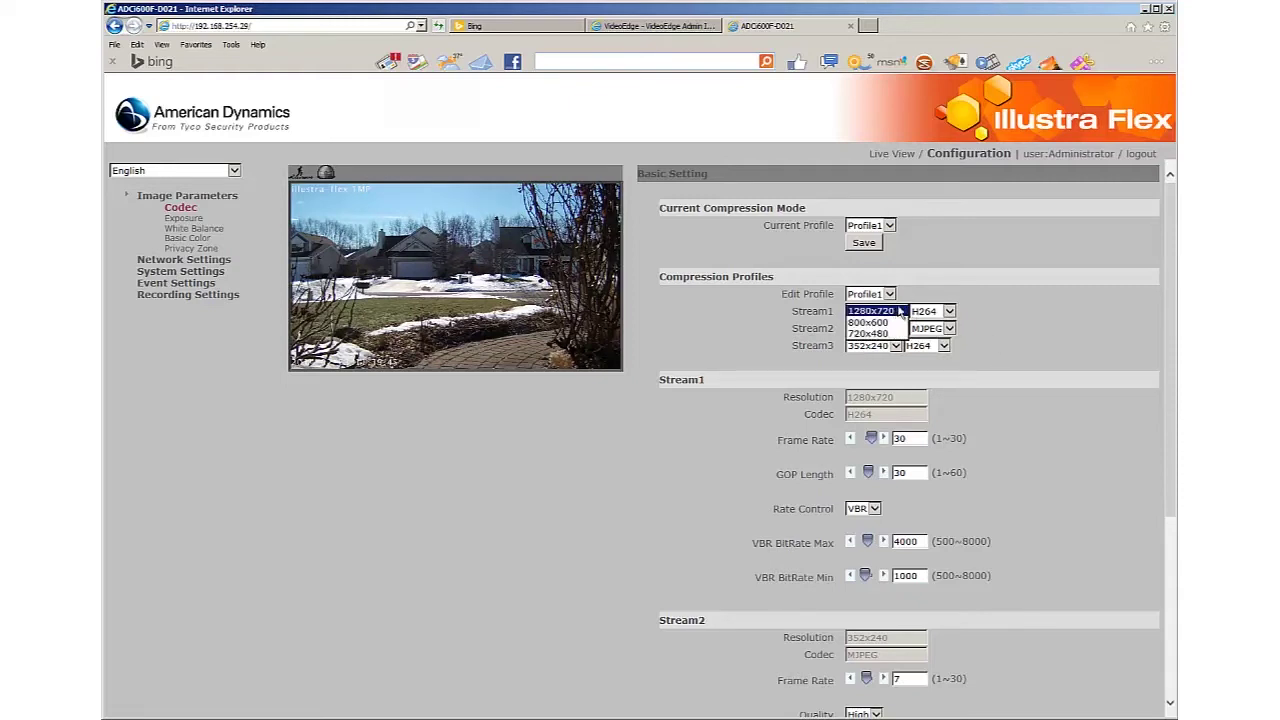
{"action": "left_click", "coordinate": [928, 292]}
{"action": "left_click", "coordinate": [902, 329]}
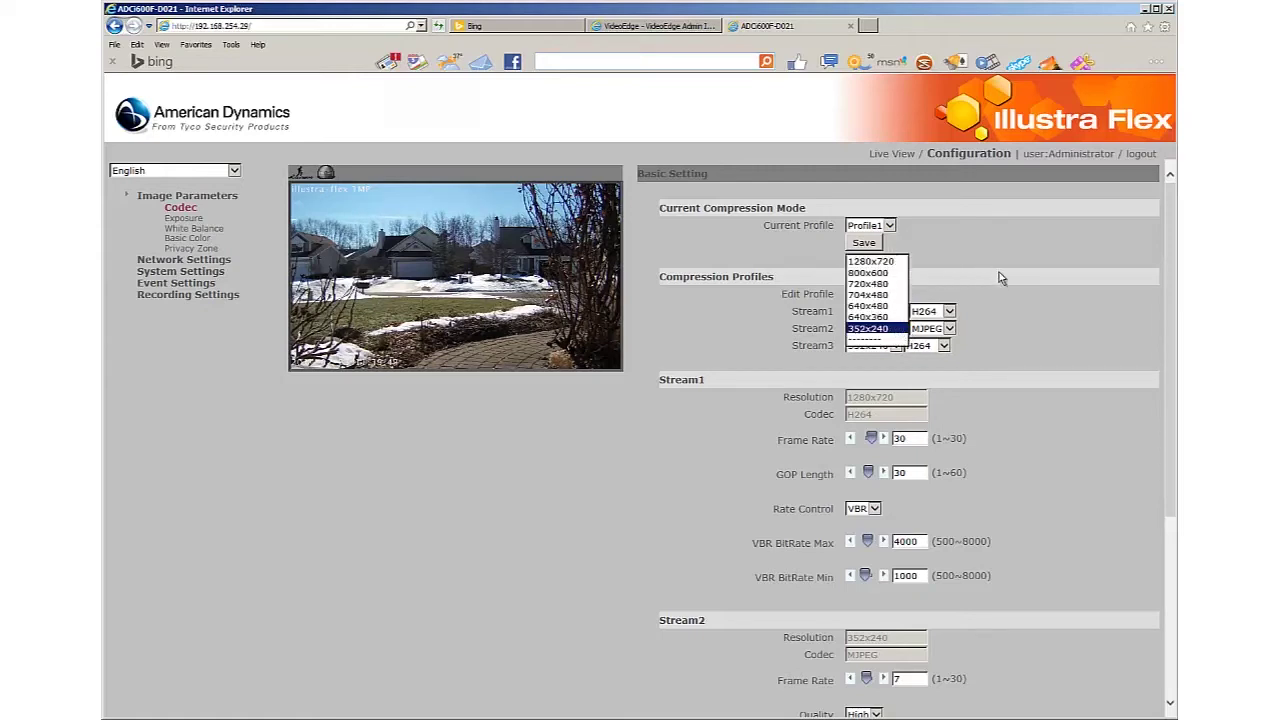
{"action": "left_click", "coordinate": [1017, 312]}
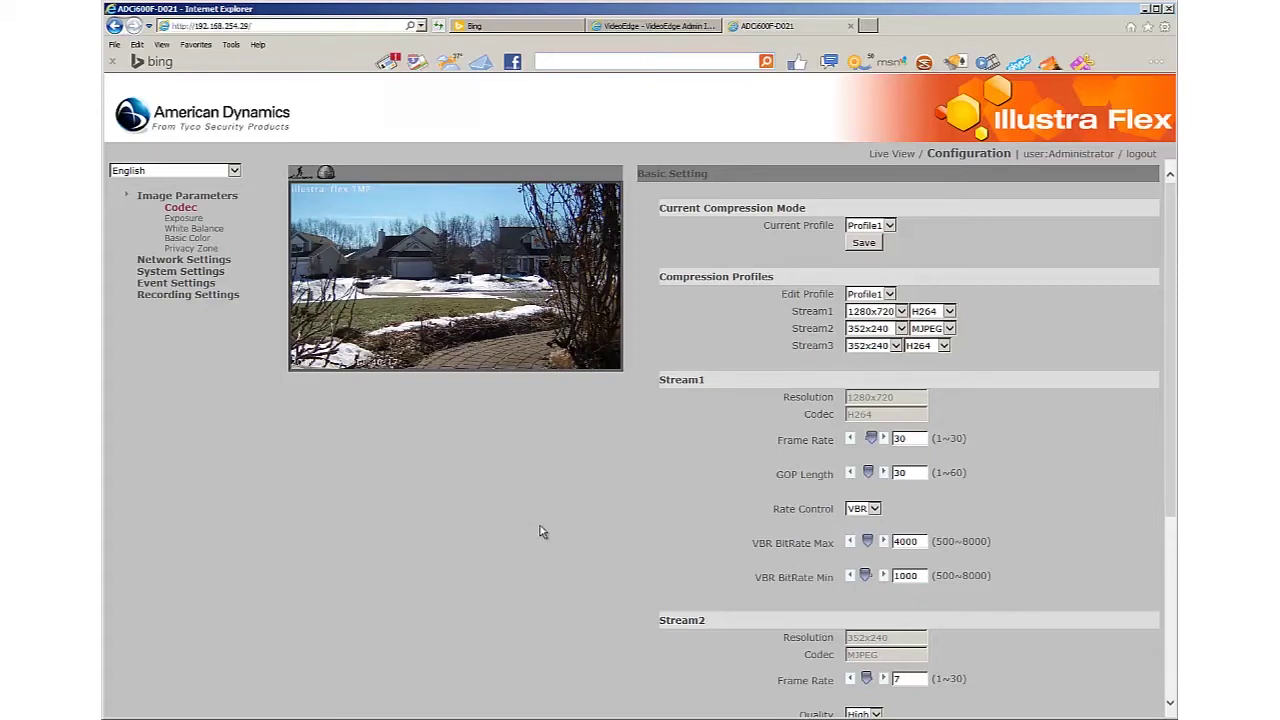
Step: Save Profile1 as the current compression profile and check the rate control options of Stream1
{"action": "left_click", "coordinate": [864, 243]}
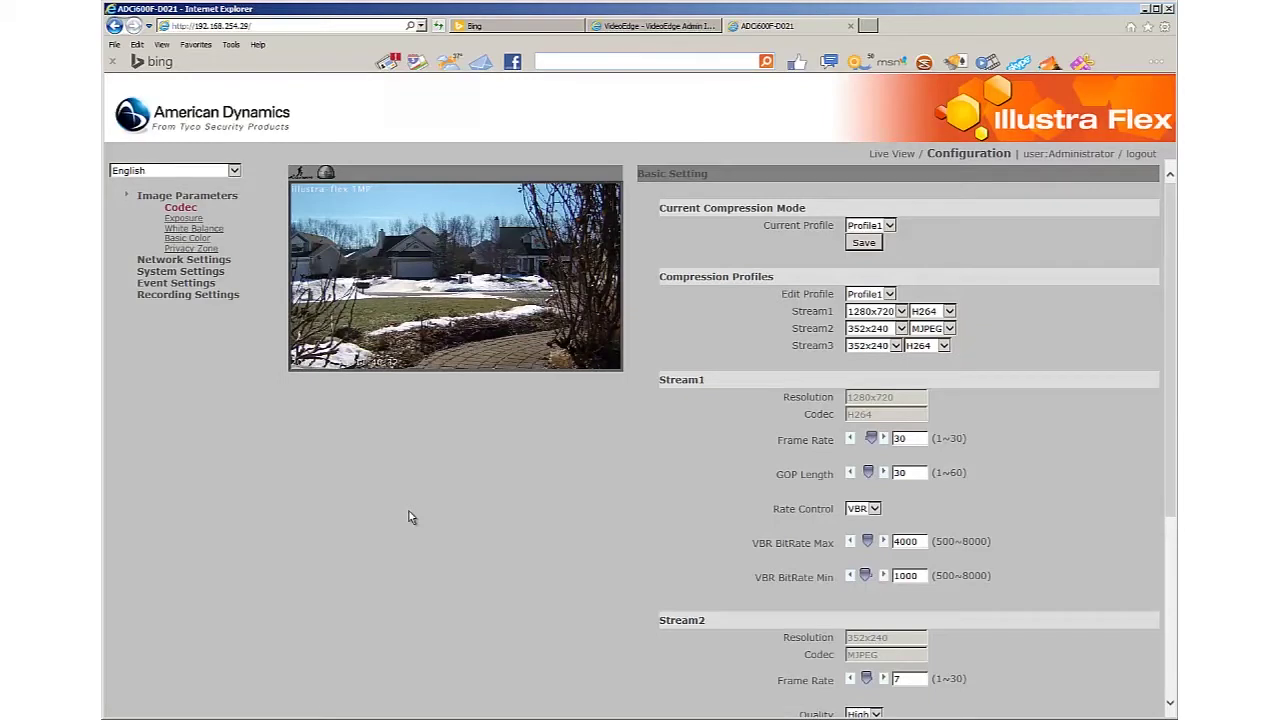
{"action": "left_click", "coordinate": [875, 508]}
{"action": "left_click", "coordinate": [876, 510]}
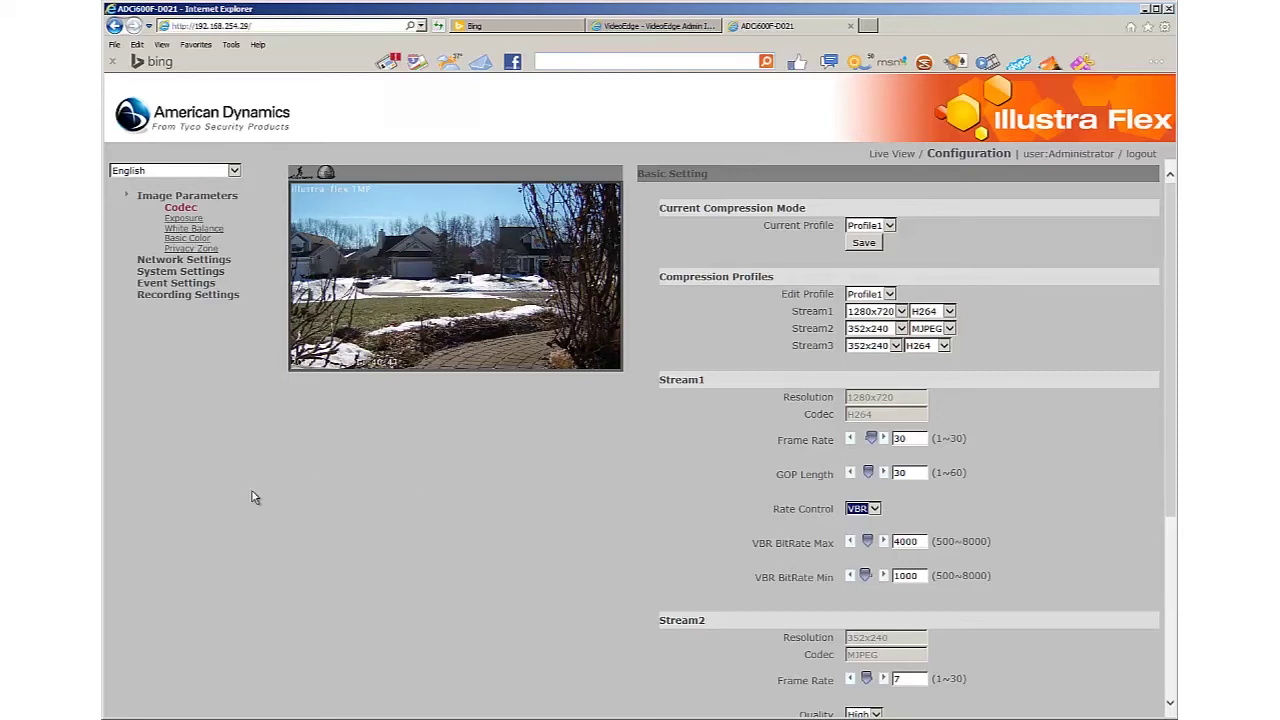
Step: Review the camera's privacy zone, network, and date and time settings
{"action": "left_click", "coordinate": [189, 252]}
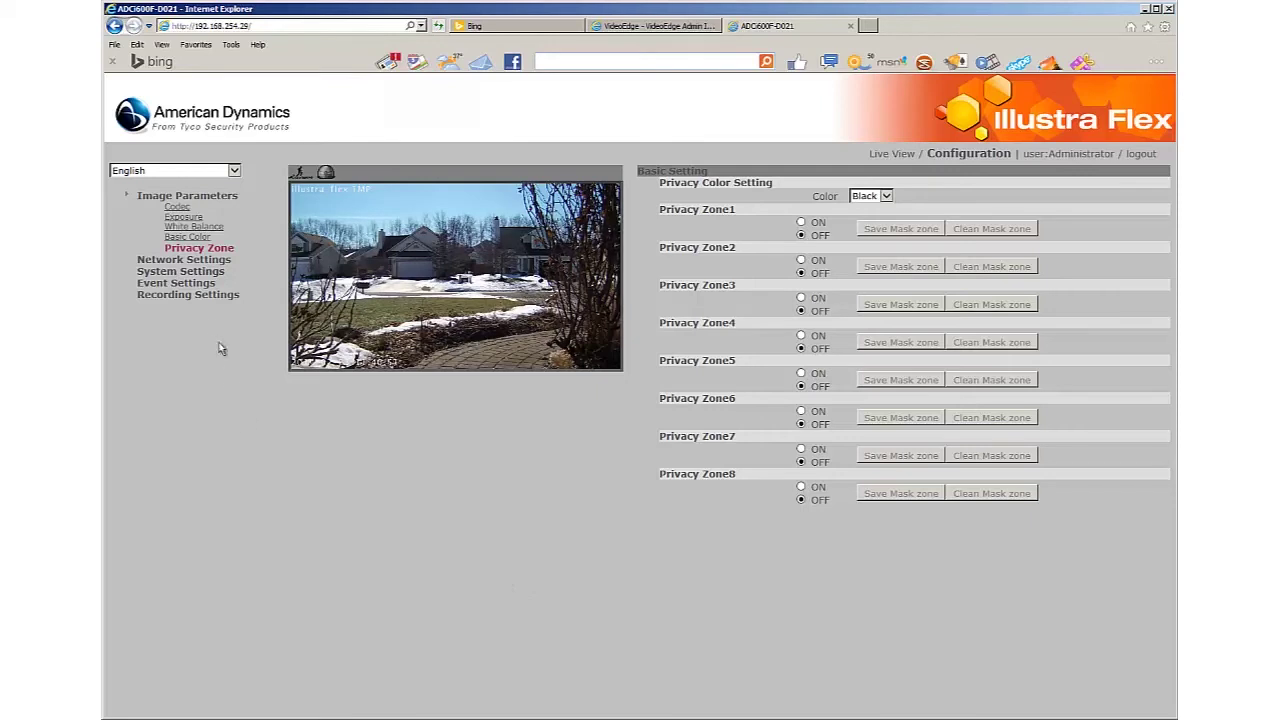
{"action": "left_click", "coordinate": [189, 263]}
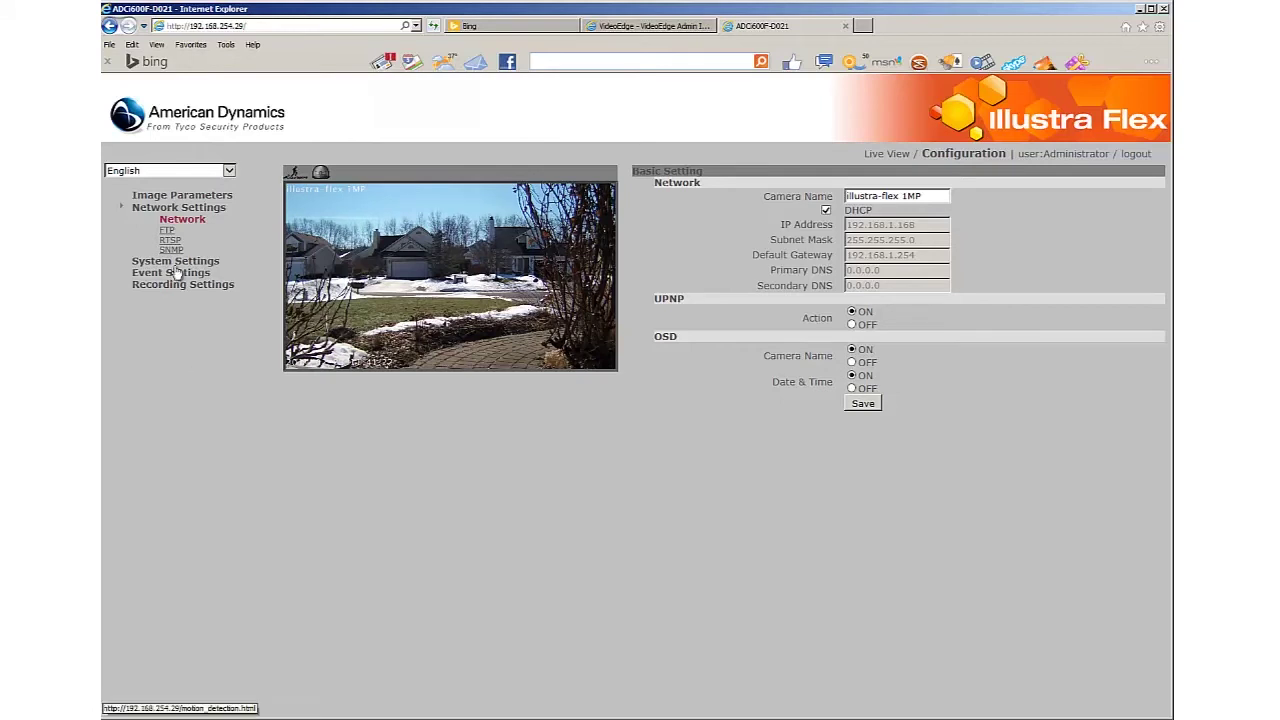
{"action": "left_click", "coordinate": [182, 271]}
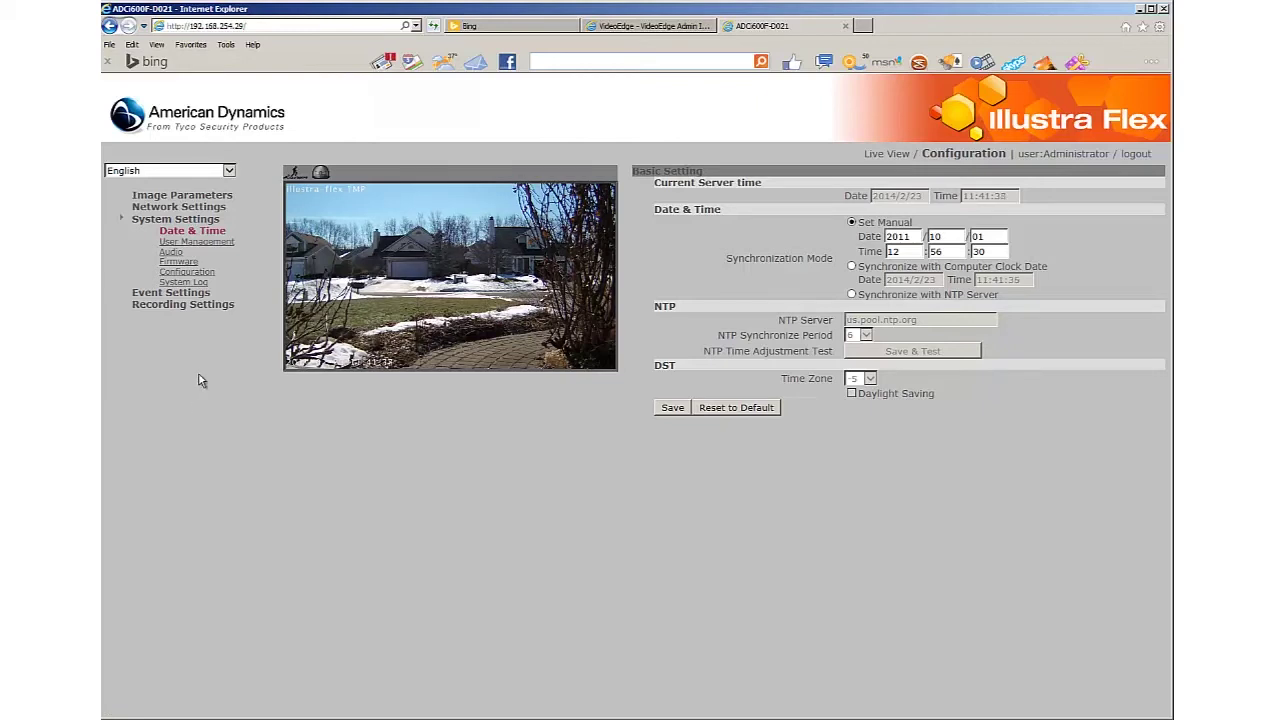
Step: Switch motion detection off and back on in the event settings, and check its sensitivity options
{"action": "left_click", "coordinate": [185, 295]}
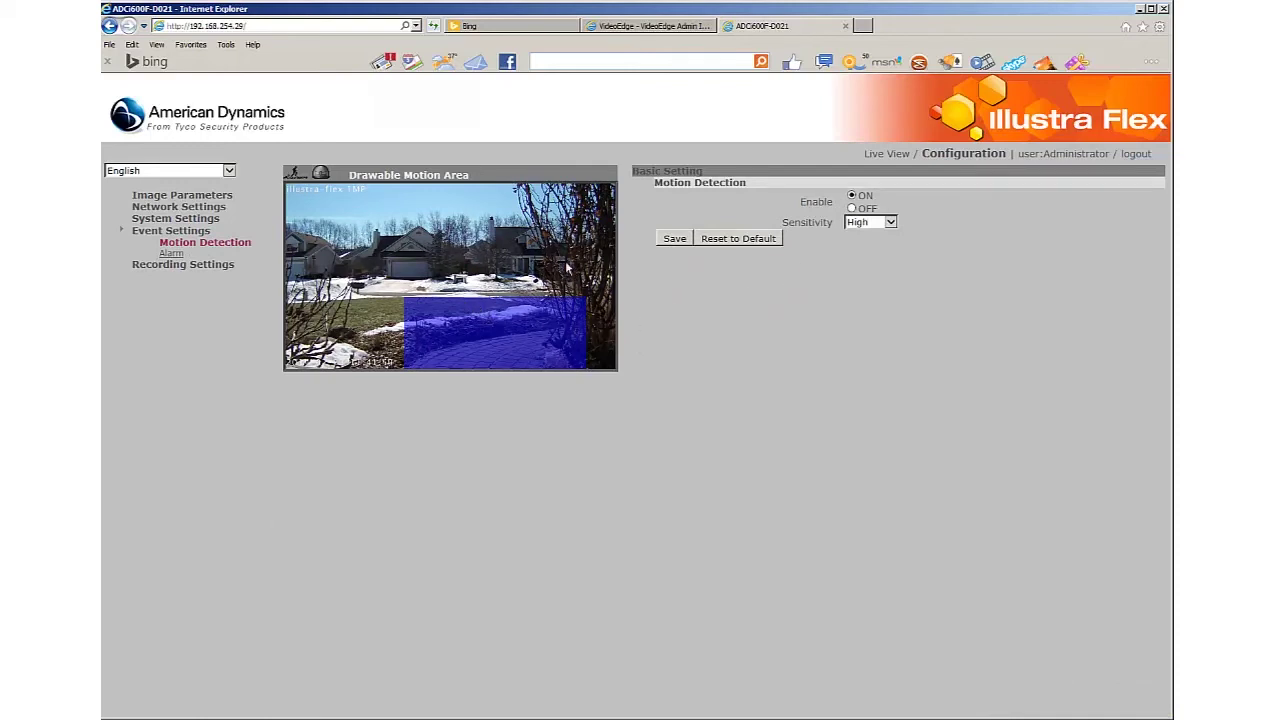
{"action": "left_click", "coordinate": [852, 208]}
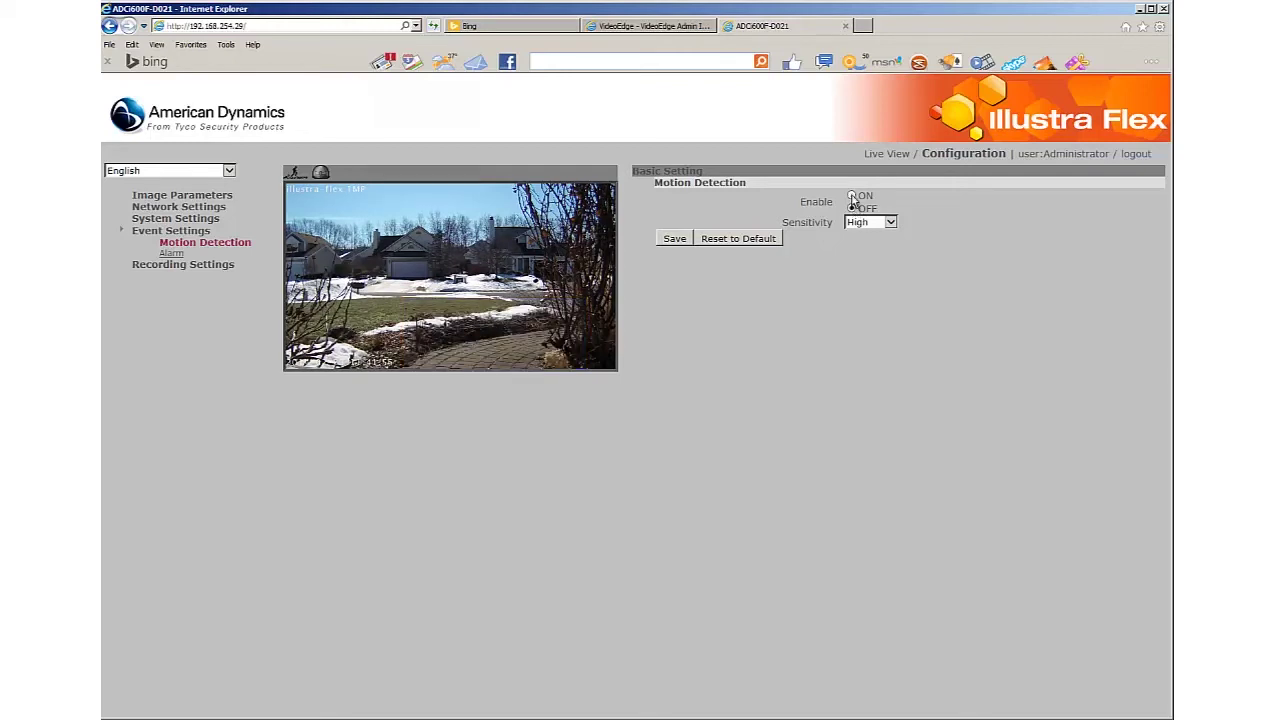
{"action": "key", "text": "Up"}
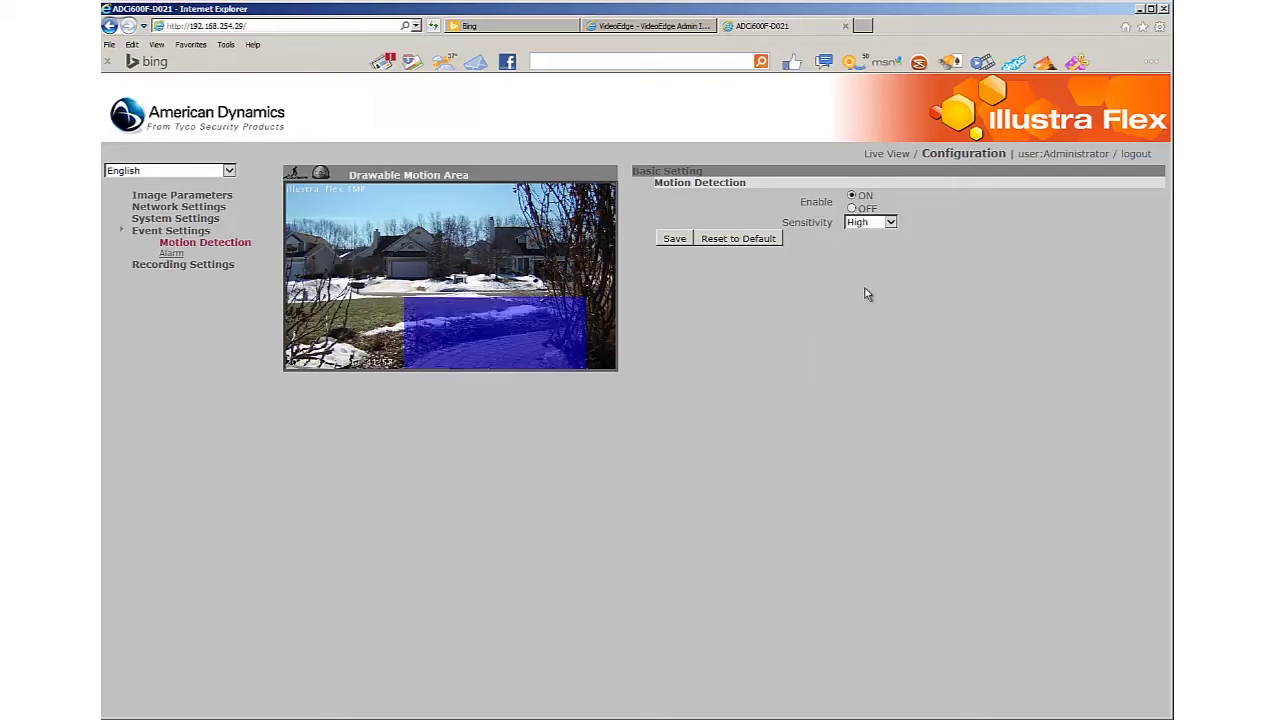
{"action": "left_click", "coordinate": [890, 224]}
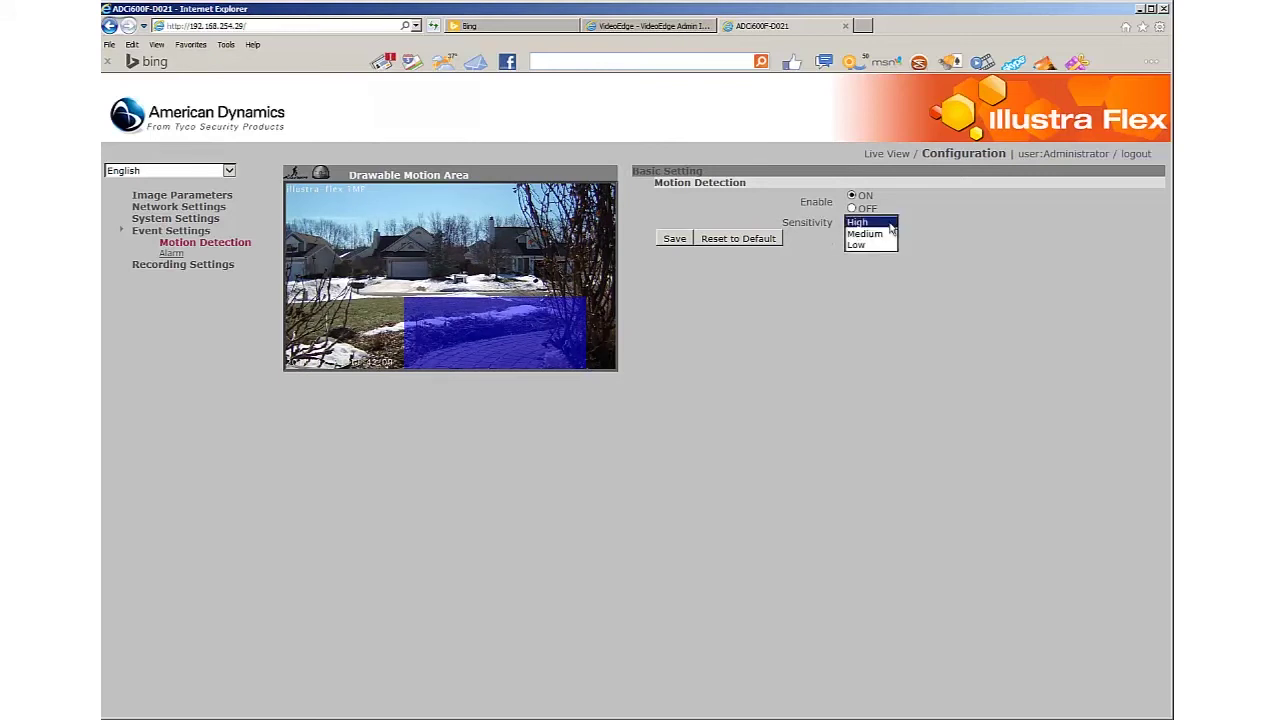
{"action": "left_click", "coordinate": [890, 224]}
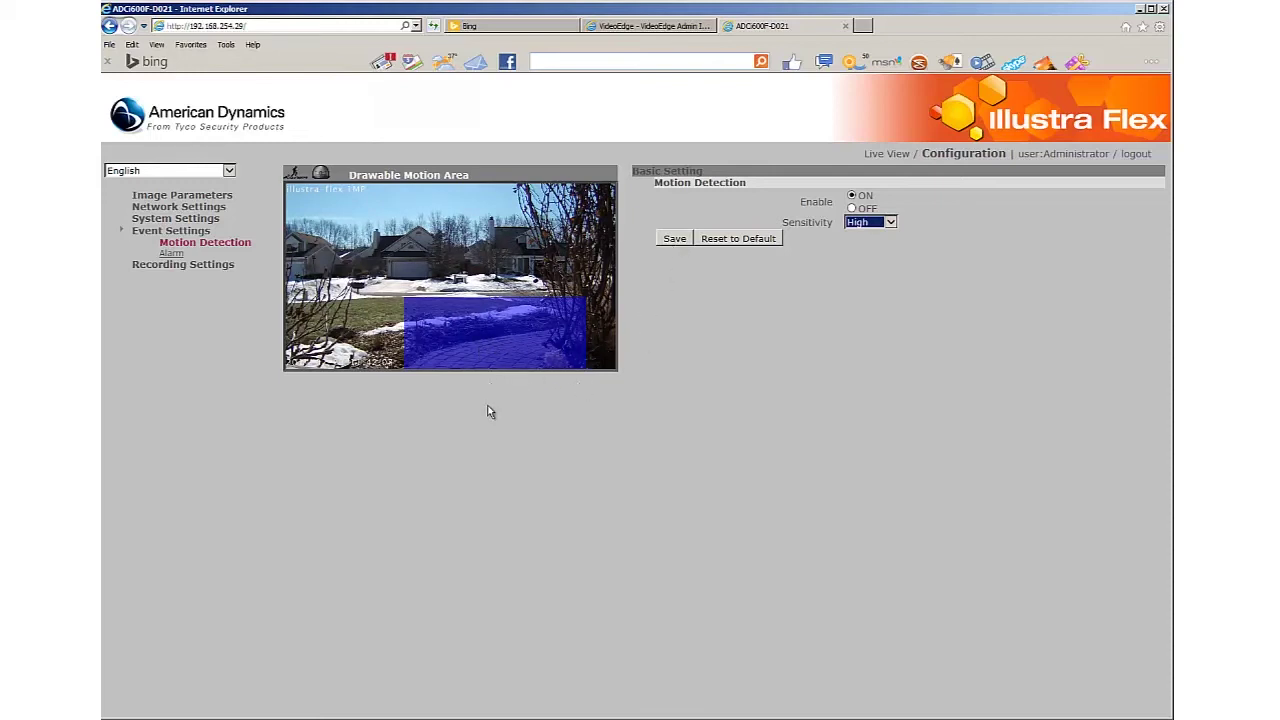
Step: Review the alarm input and output settings, and set the FTP record condition to Motion
{"action": "left_click", "coordinate": [172, 256]}
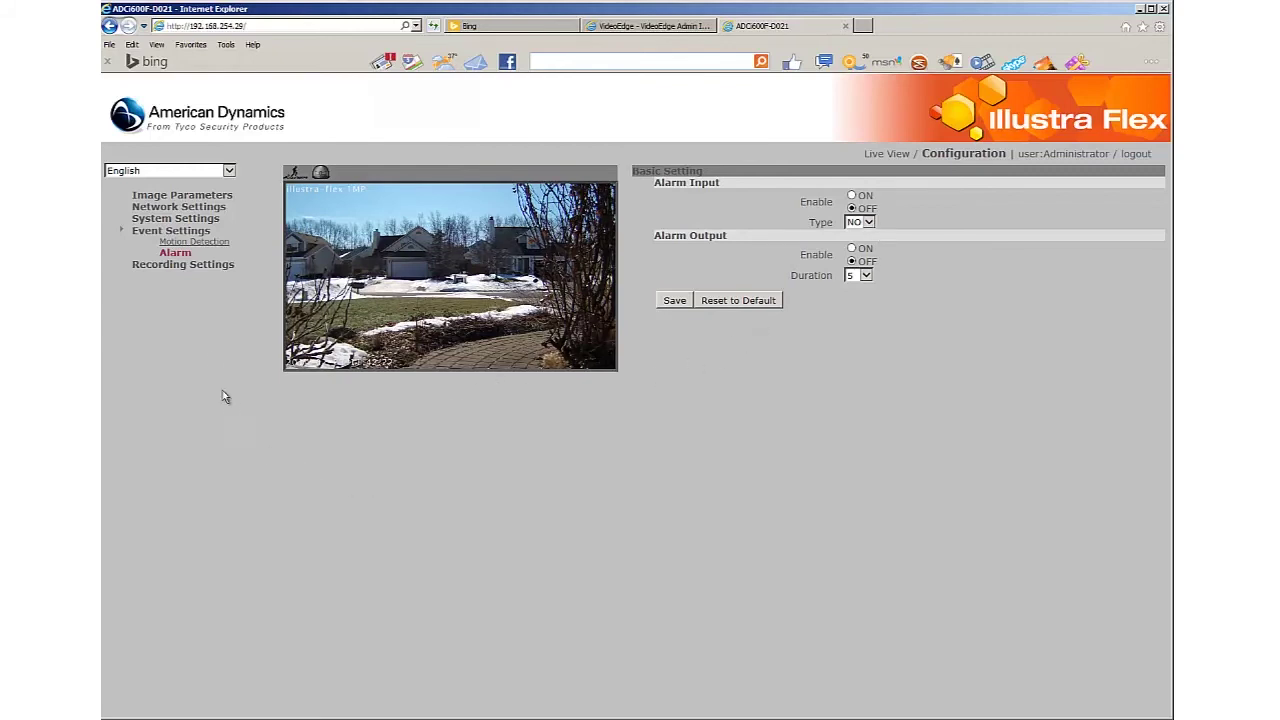
{"action": "left_click", "coordinate": [200, 267]}
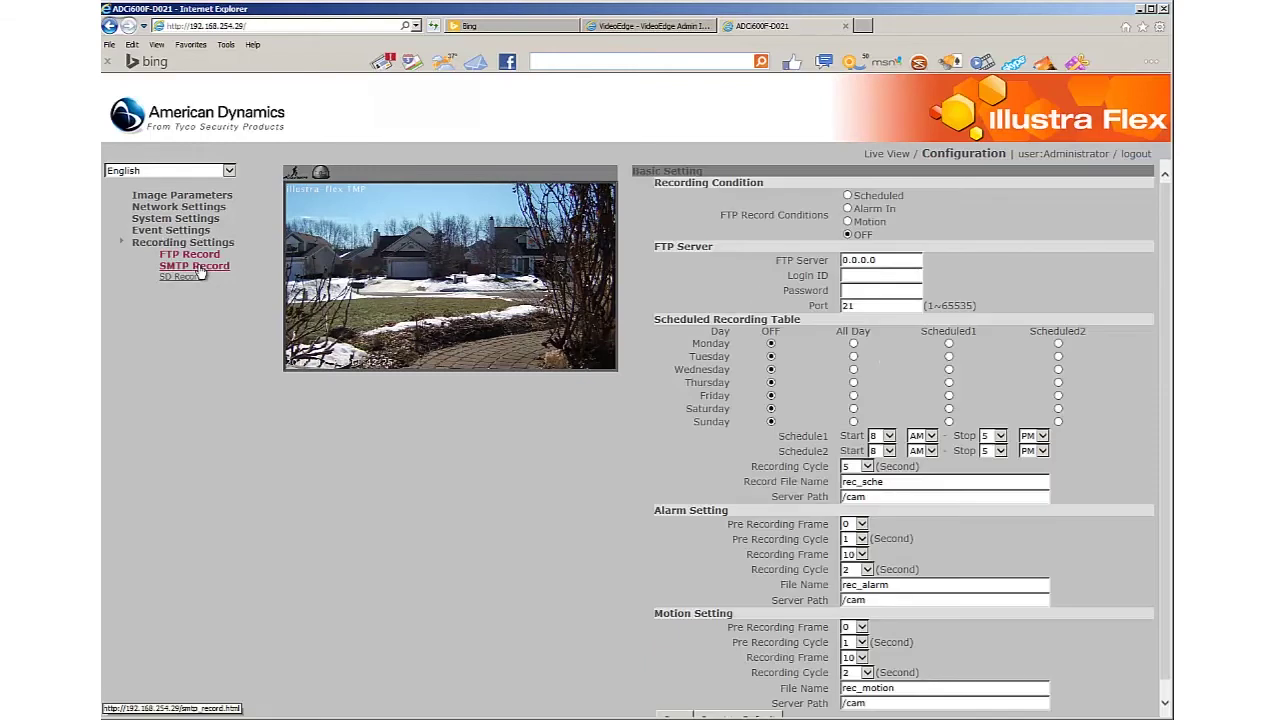
{"action": "left_click", "coordinate": [848, 222]}
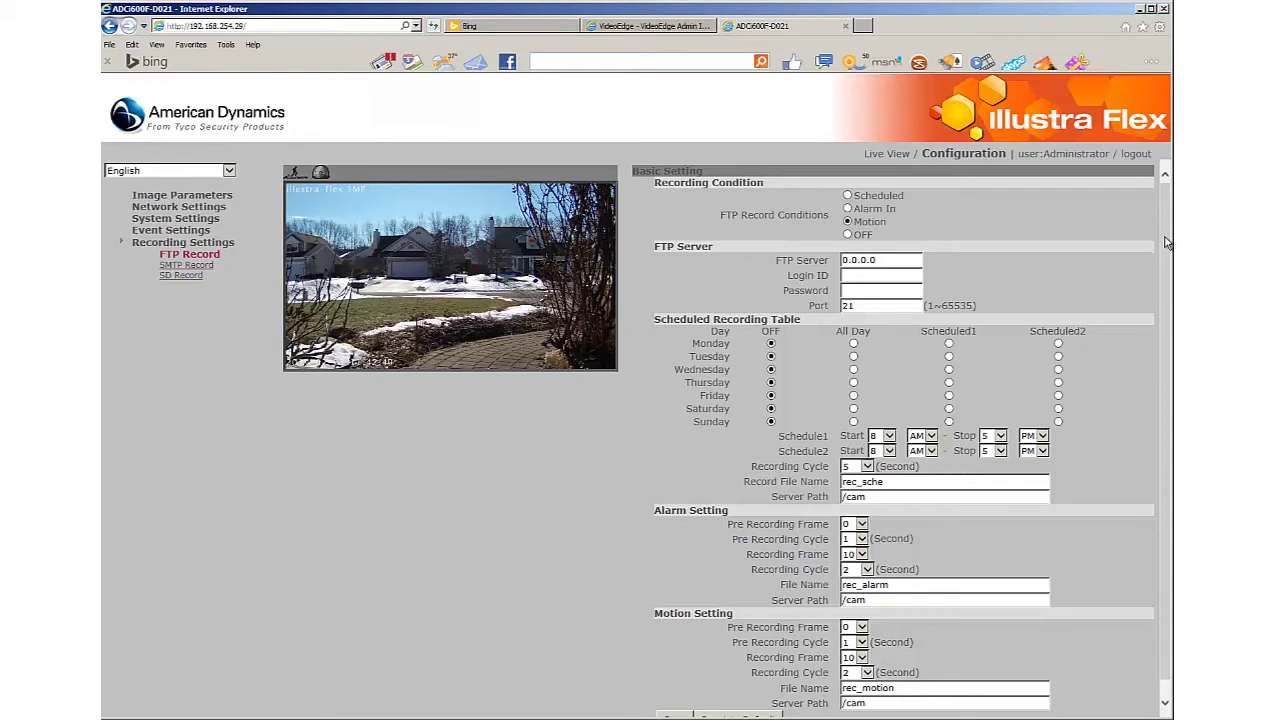
{"action": "left_click_drag", "start_coordinate": [1165, 262], "coordinate": [1168, 231]}
Step: Review the SD card recording settings and open the camera's live view
{"action": "left_click", "coordinate": [186, 277]}
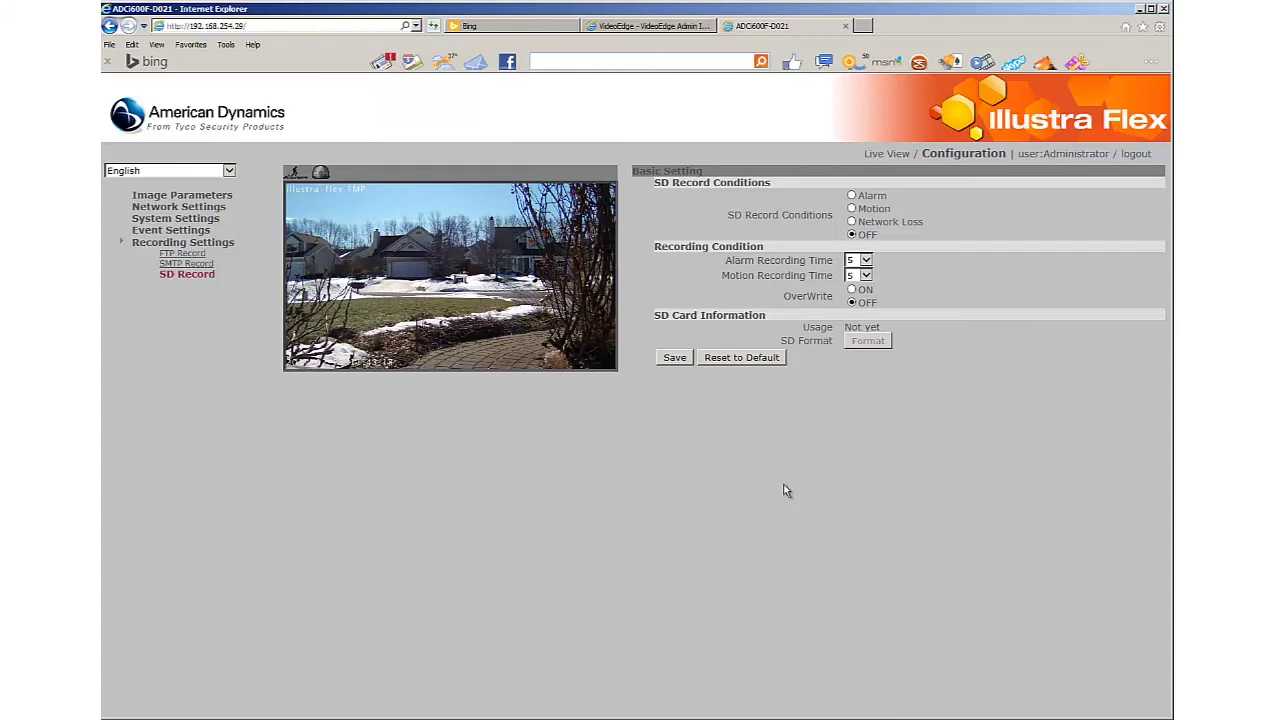
{"action": "left_click", "coordinate": [889, 155]}
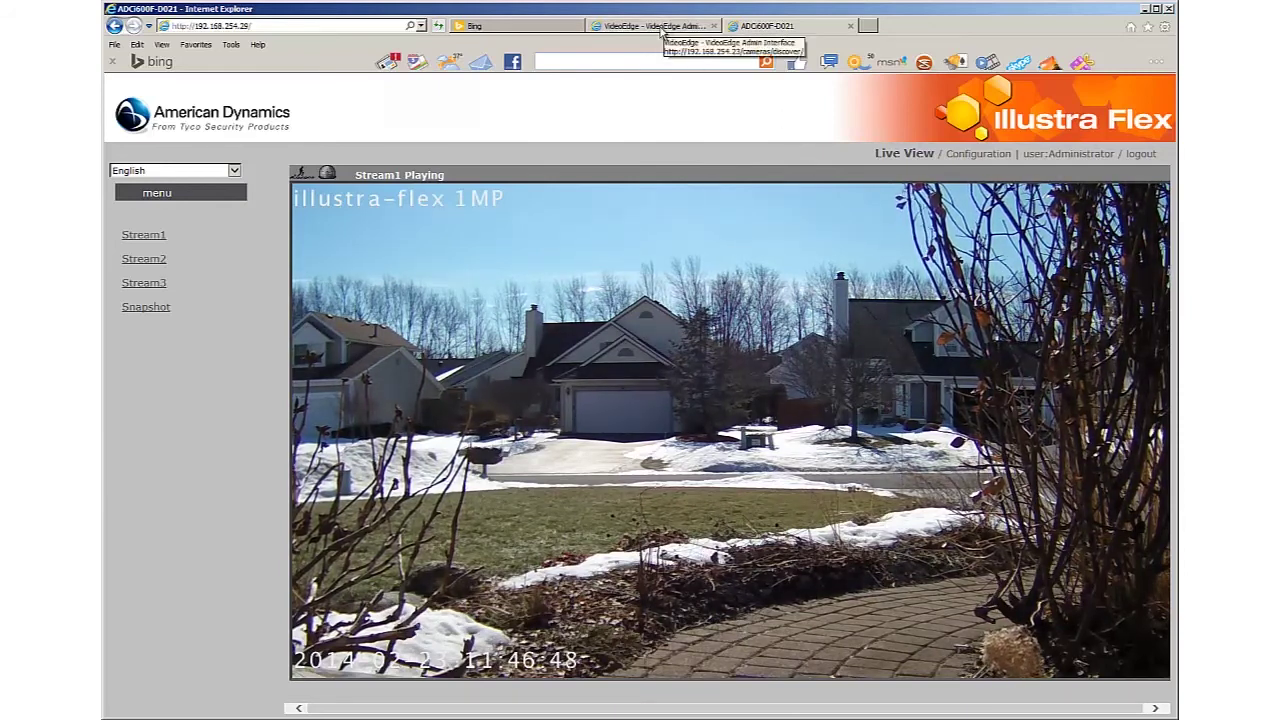
Step: Switch to the VideoEdge Admin Interface and import the discovered illustra-flex 1MP camera at 192.168.254.29 to the NVR
{"action": "left_click", "coordinate": [661, 30]}
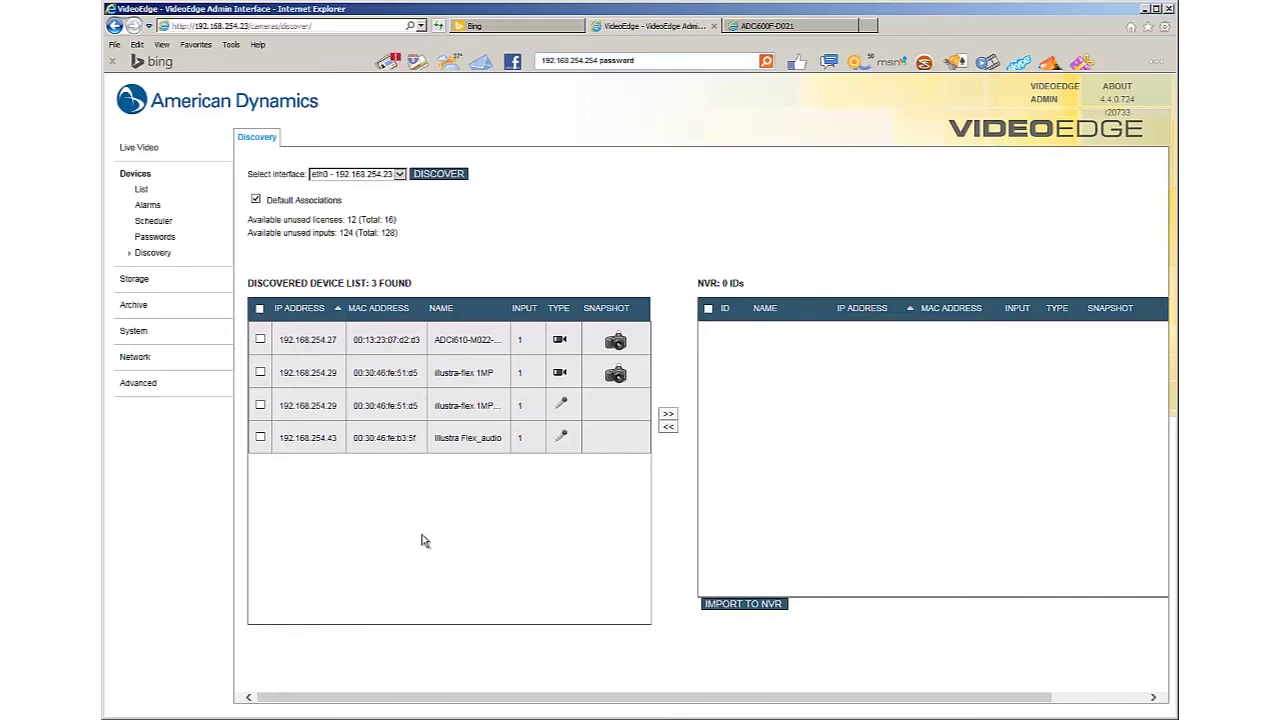
{"action": "left_click", "coordinate": [261, 373]}
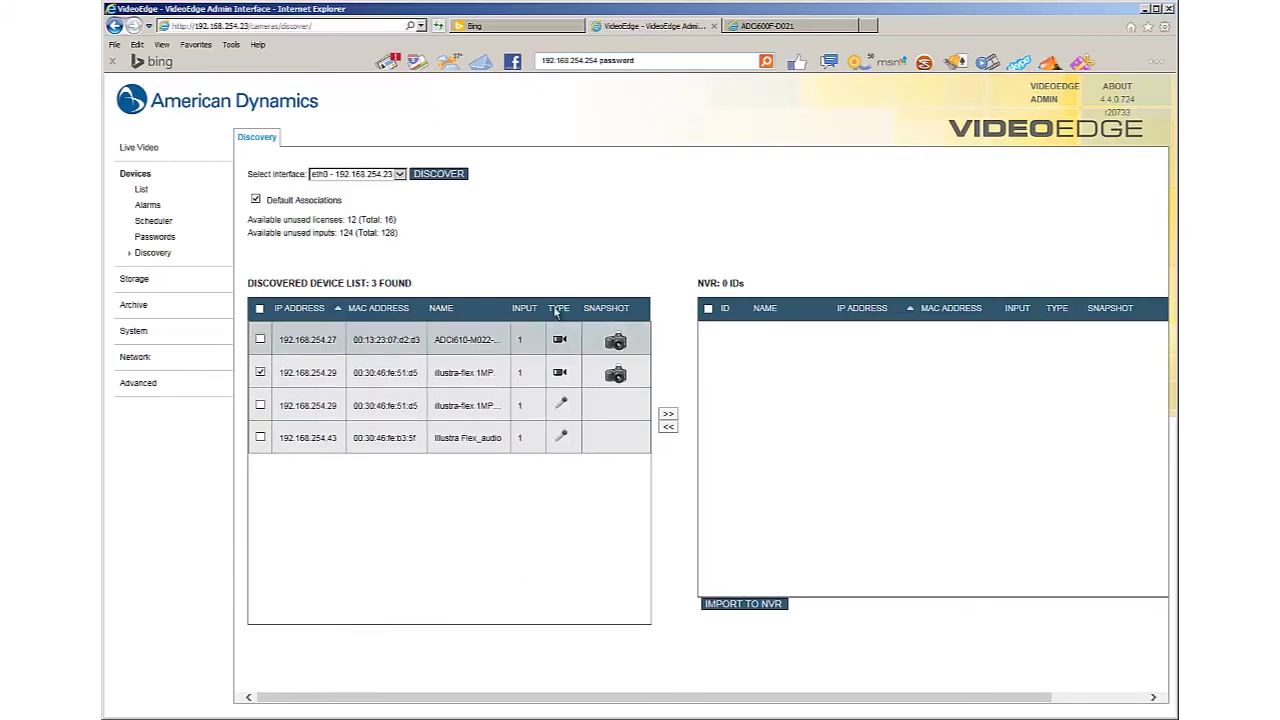
{"action": "left_click", "coordinate": [668, 414]}
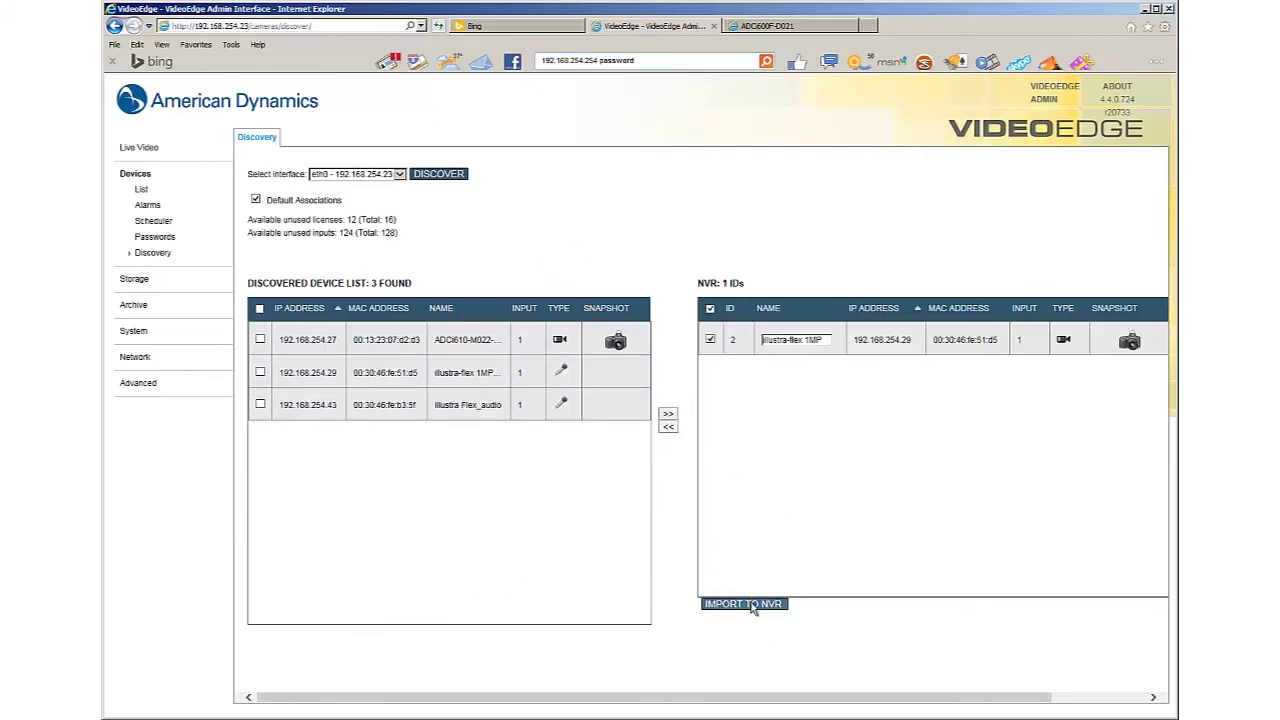
{"action": "left_click", "coordinate": [752, 606]}
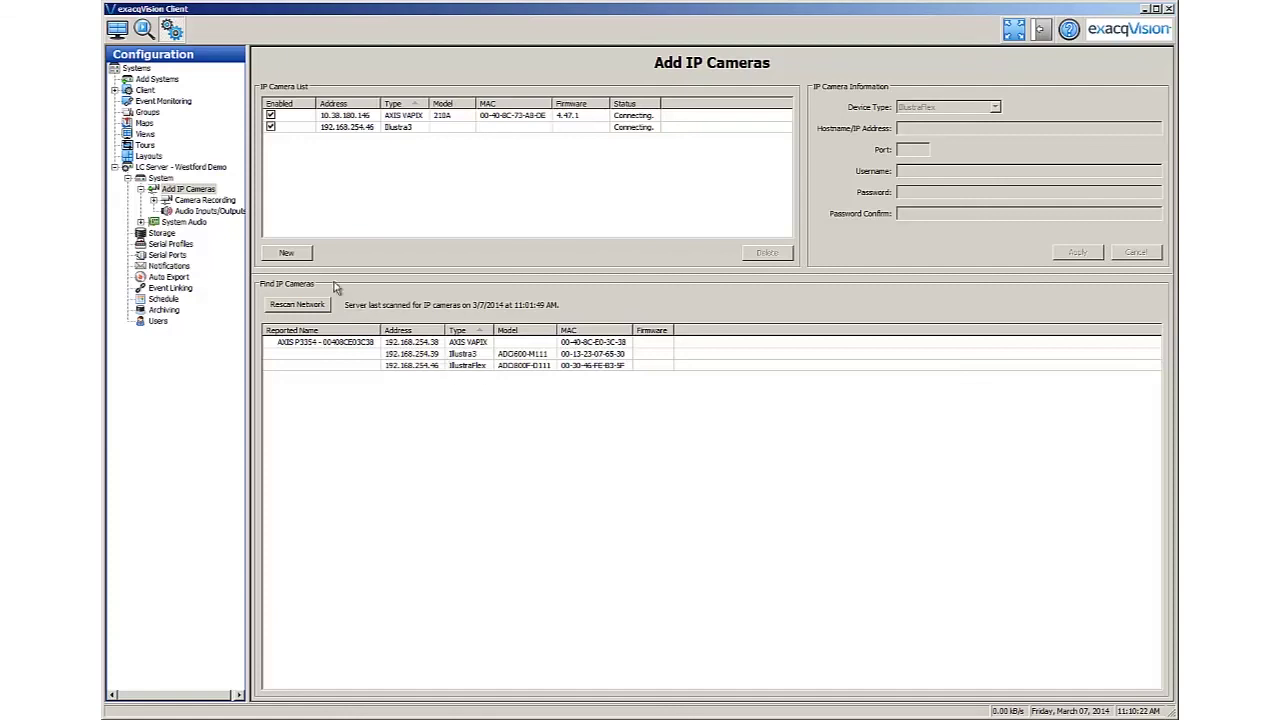
Step: In exacqVision Client, add a new IP camera with address 192.168.254.46 and device type IllustraFlex
{"action": "left_click", "coordinate": [288, 254]}
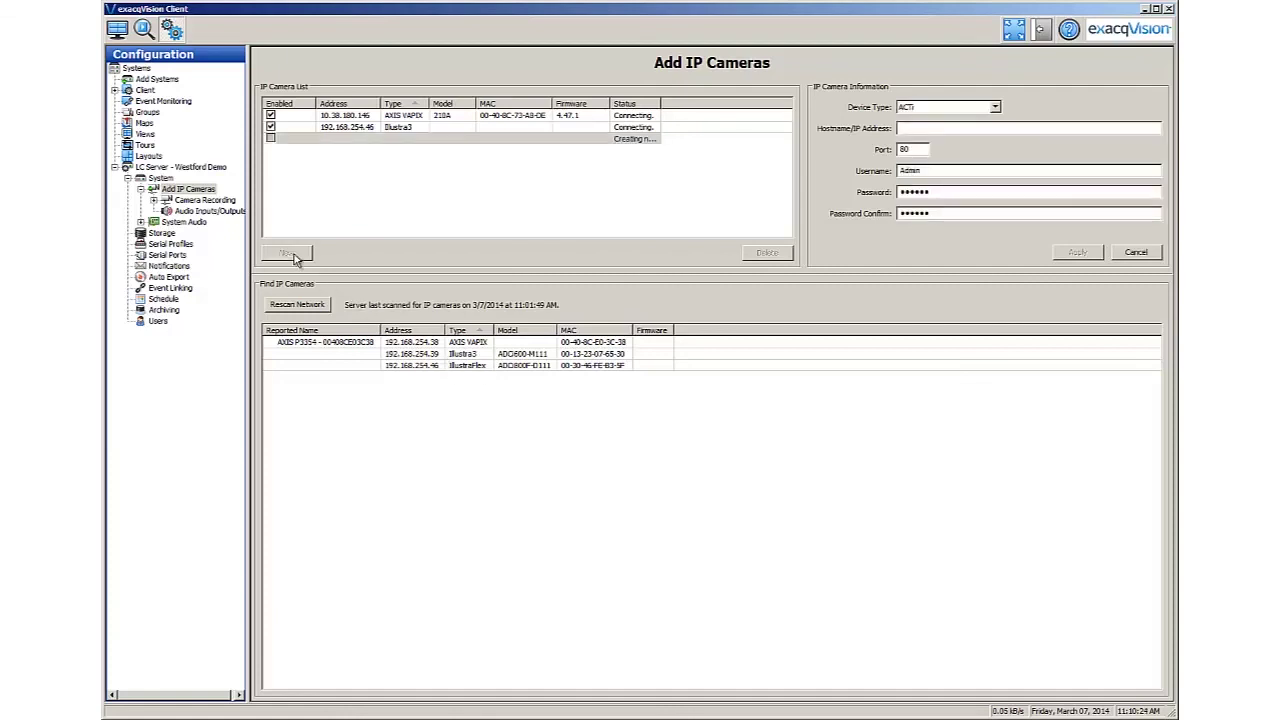
{"action": "type", "text": "192.168.254.46"}
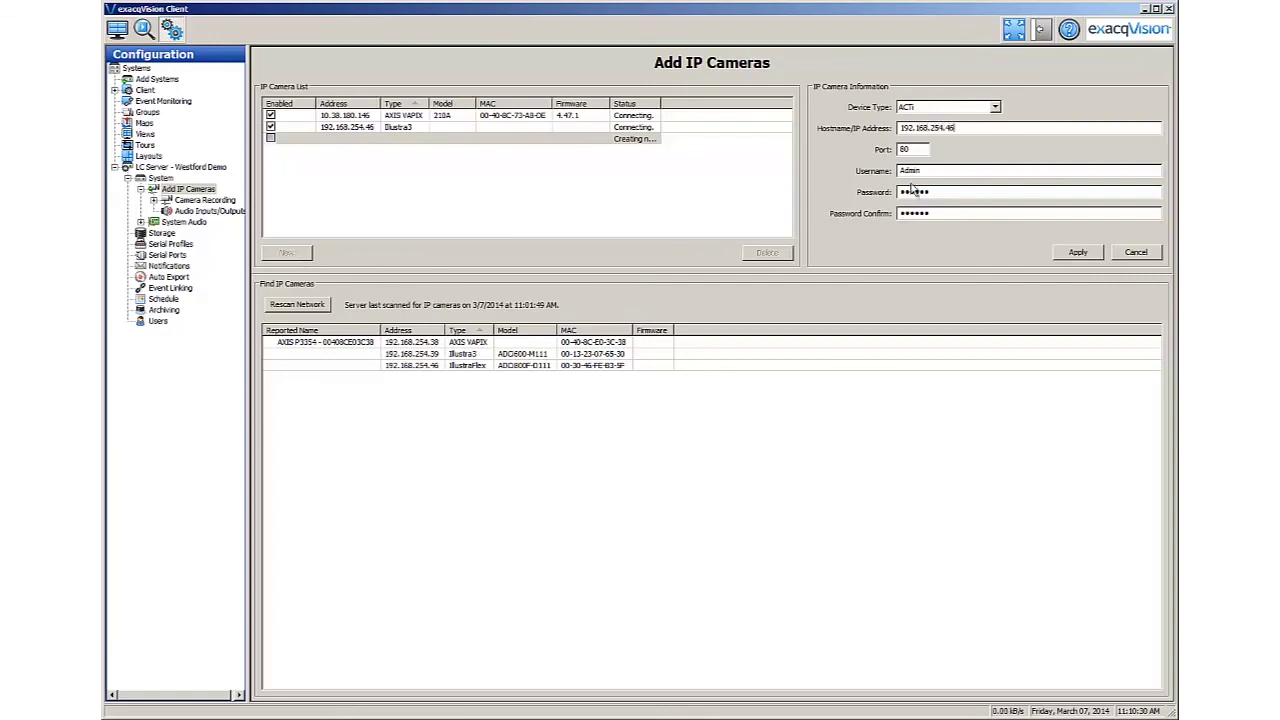
{"action": "left_click", "coordinate": [995, 107]}
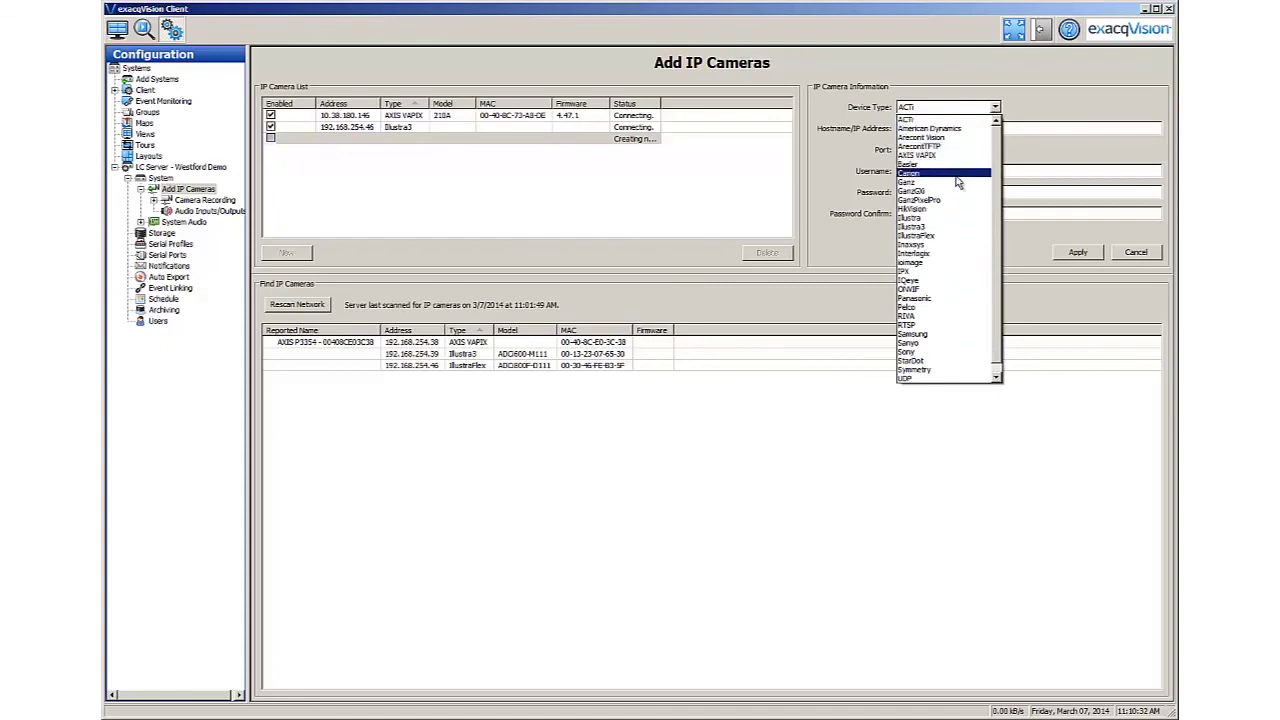
{"action": "left_click", "coordinate": [941, 237]}
{"action": "left_click", "coordinate": [1078, 254]}
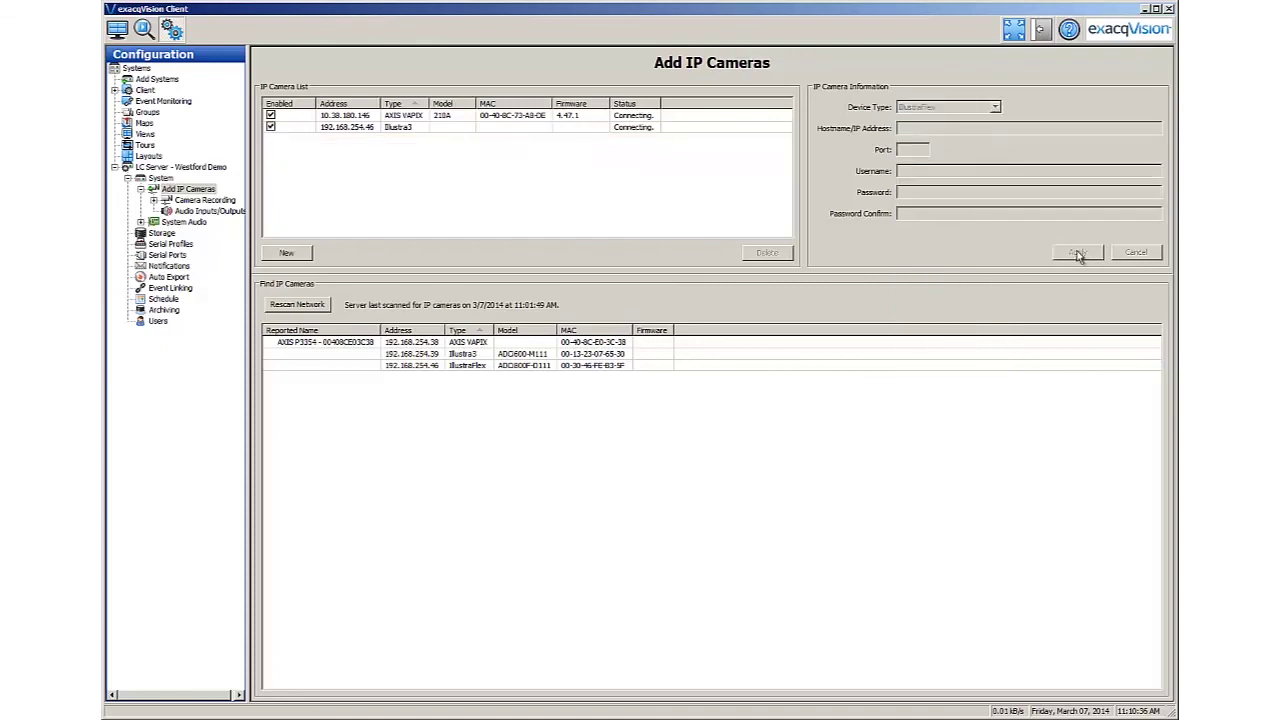